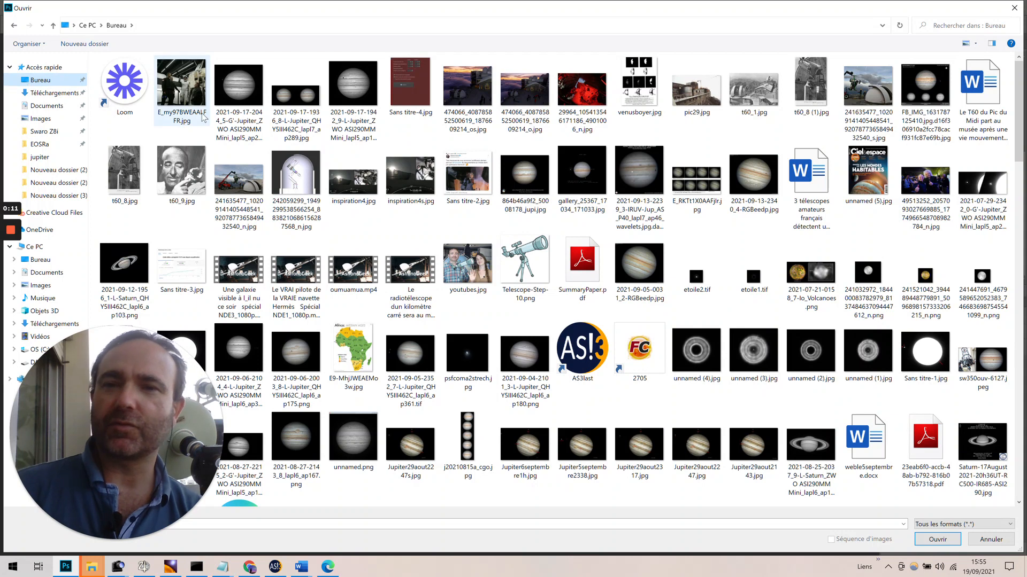
{"action": "double_click", "coordinate": [288, 94]}
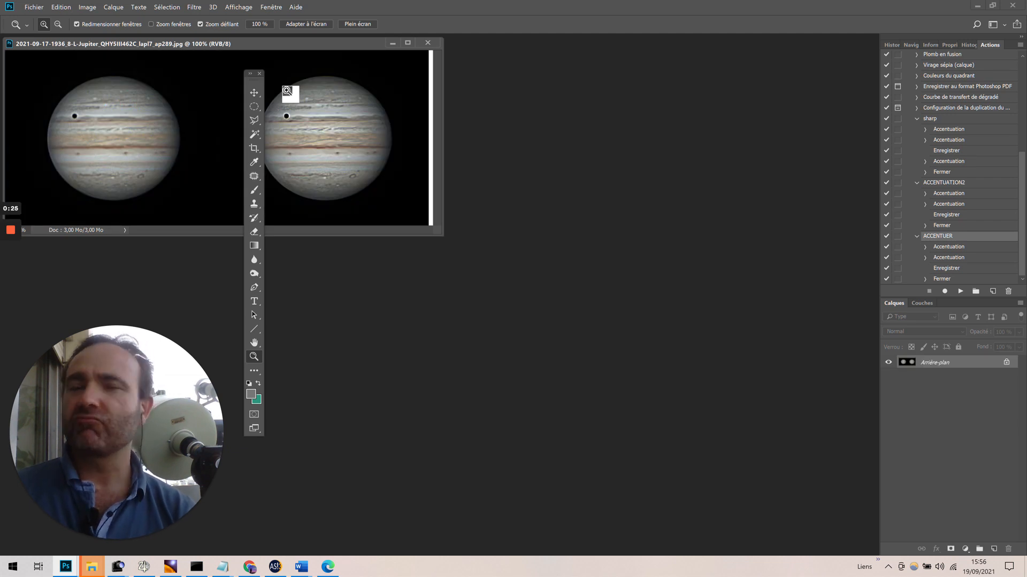
{"action": "left_click_drag", "start_coordinate": [234, 44], "coordinate": [550, 167]}
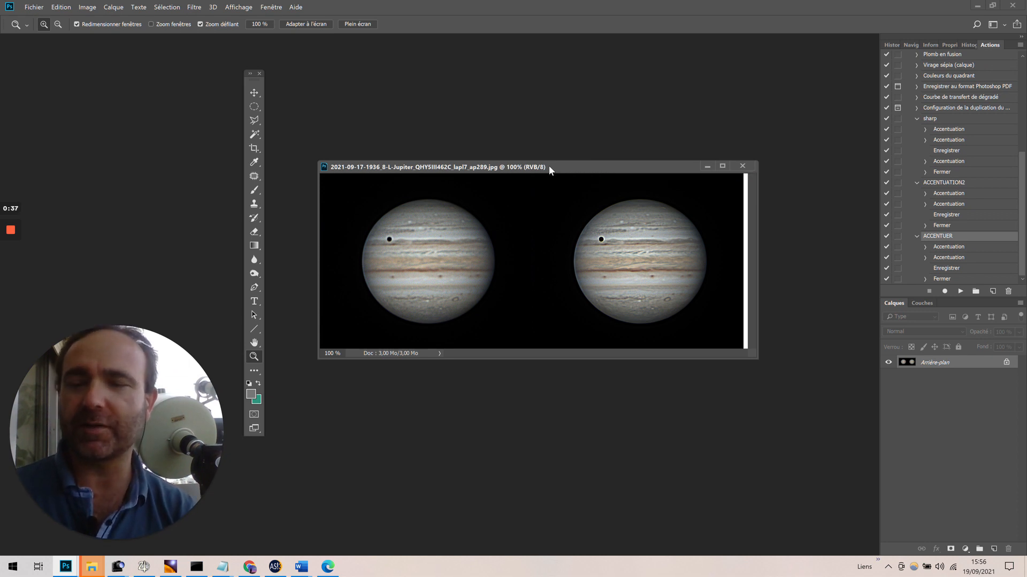
{"action": "left_click", "coordinate": [514, 251]}
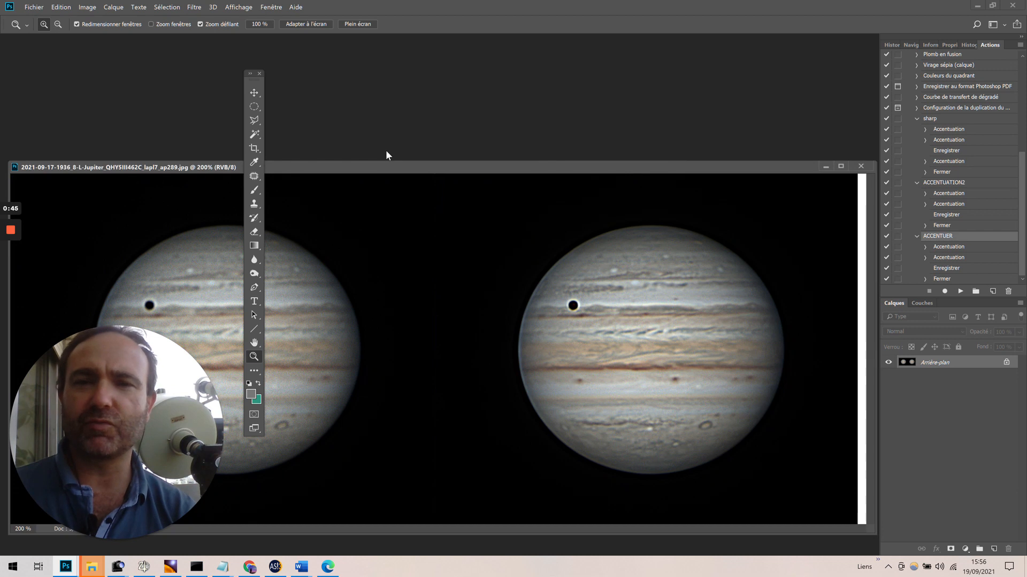
{"action": "left_click_drag", "start_coordinate": [378, 168], "coordinate": [515, 117]}
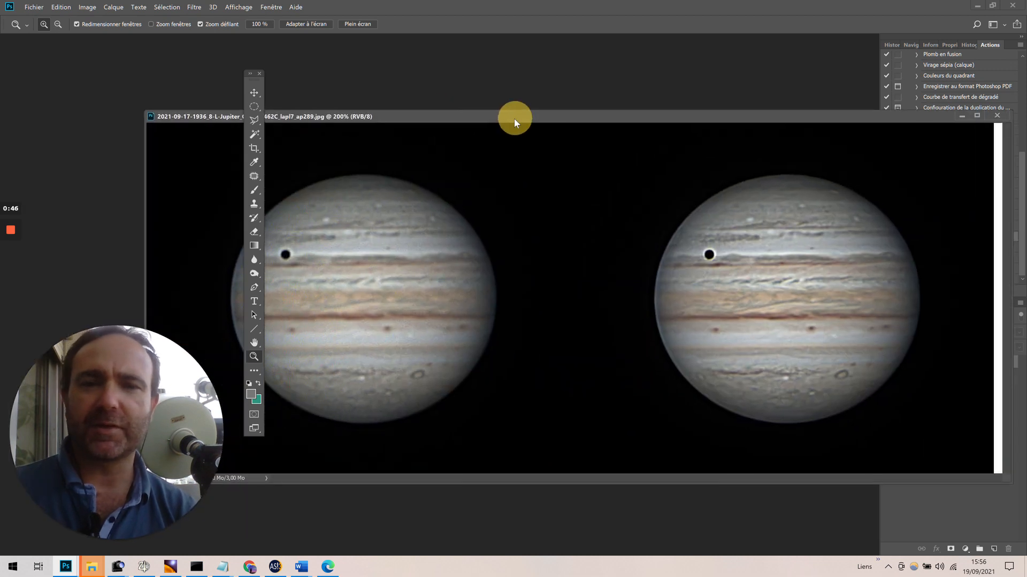
{"action": "key", "text": "alt"}
{"action": "left_click", "coordinate": [464, 298], "text": "alt"}
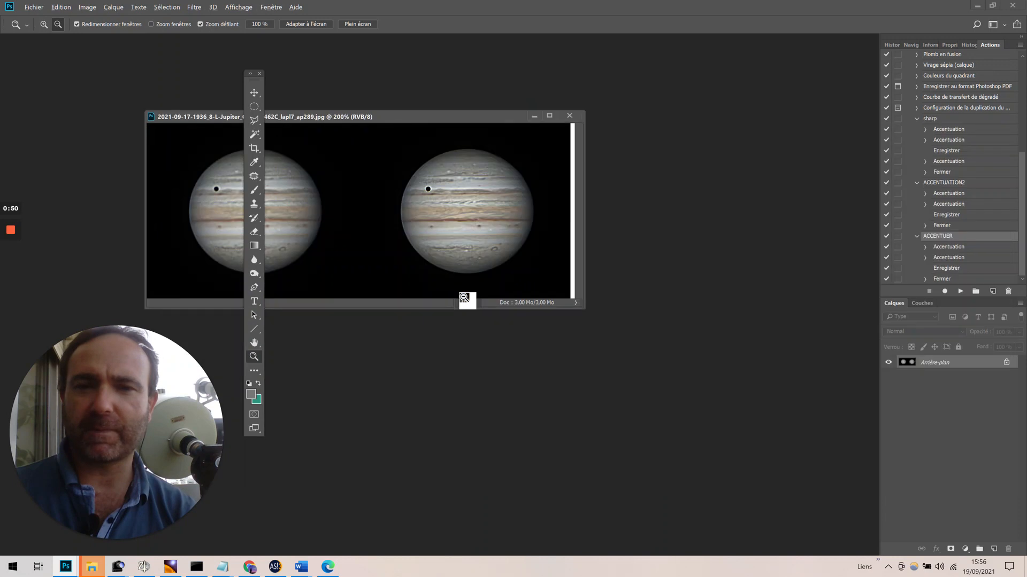
{"action": "left_click_drag", "start_coordinate": [368, 117], "coordinate": [419, 114]}
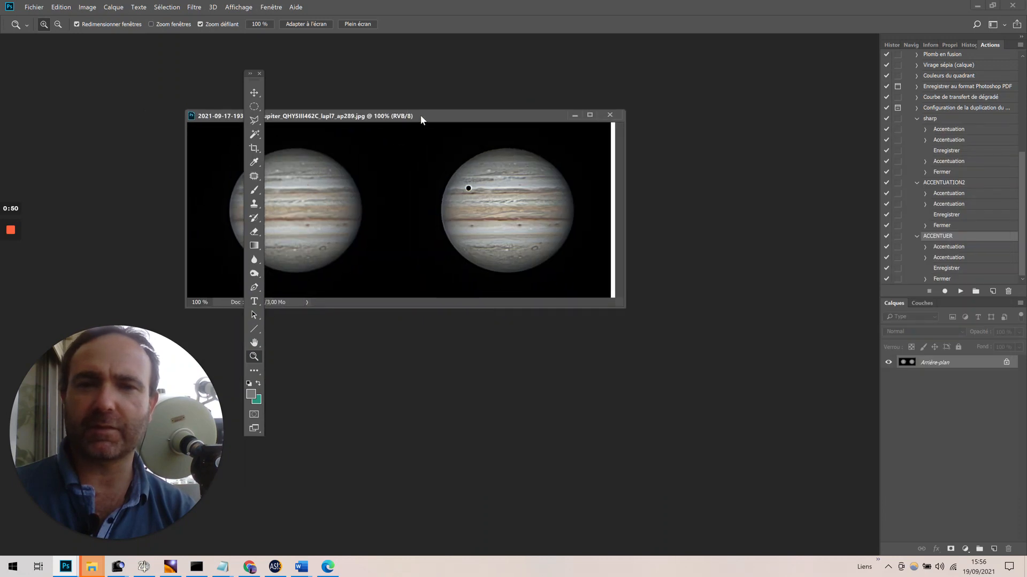
{"action": "left_click", "coordinate": [504, 192]}
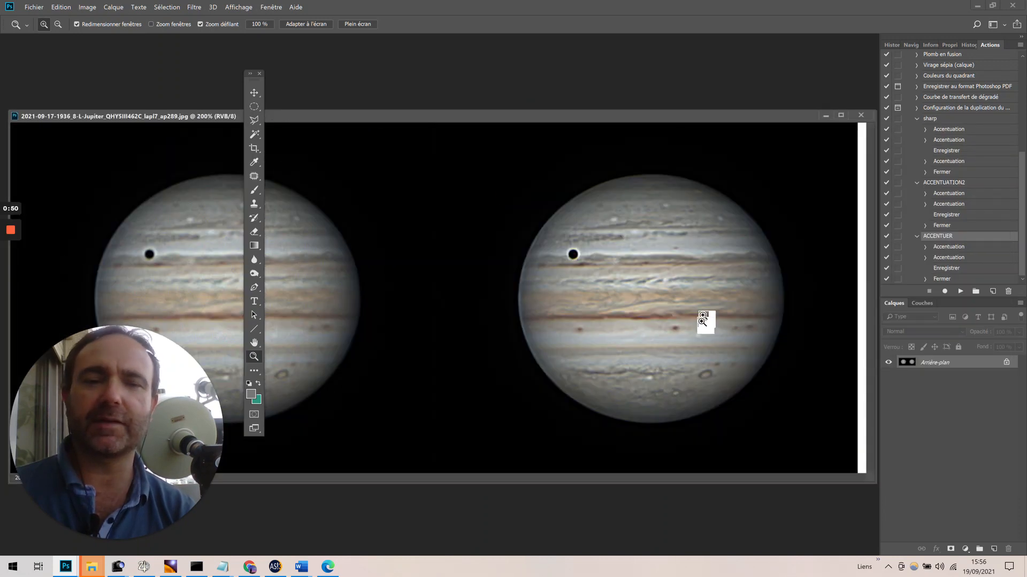
{"action": "left_click_drag", "start_coordinate": [448, 119], "coordinate": [636, 129]}
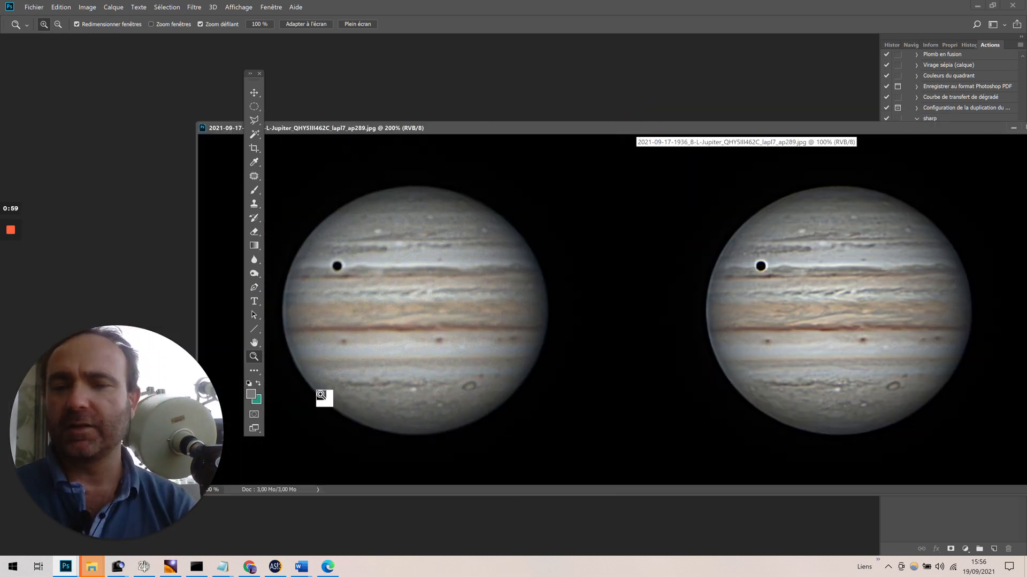
Step: Switch to AutoStakkert, keeping the enlarged Jupiter image open behind it
{"action": "left_click", "coordinate": [266, 574]}
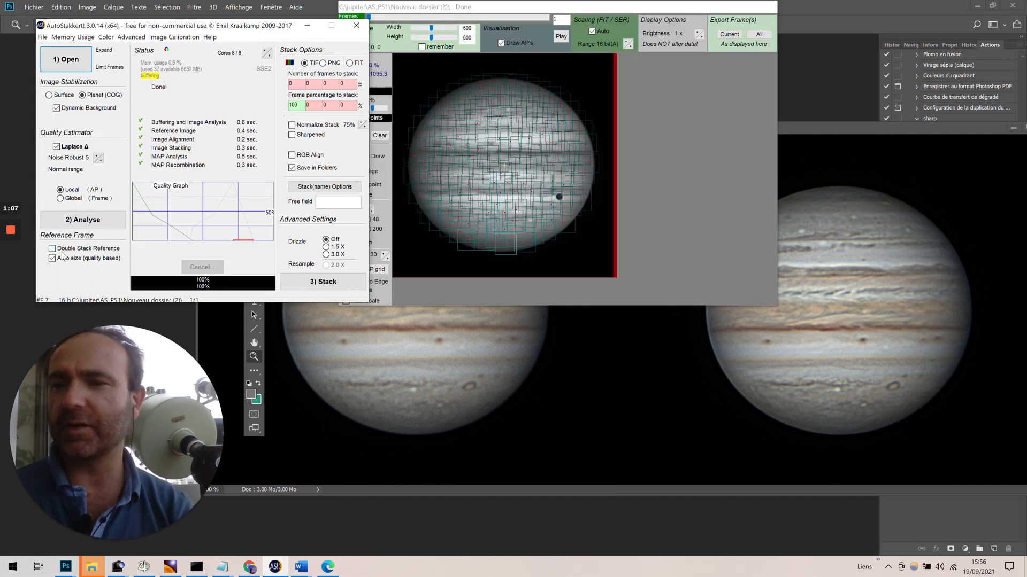
{"action": "left_click", "coordinate": [646, 129]}
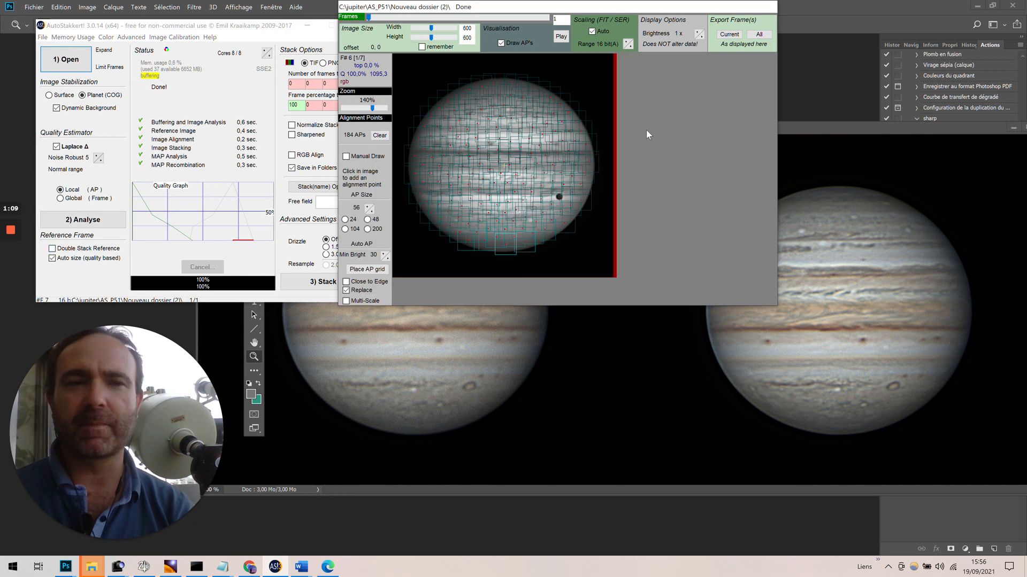
{"action": "left_click", "coordinate": [825, 126]}
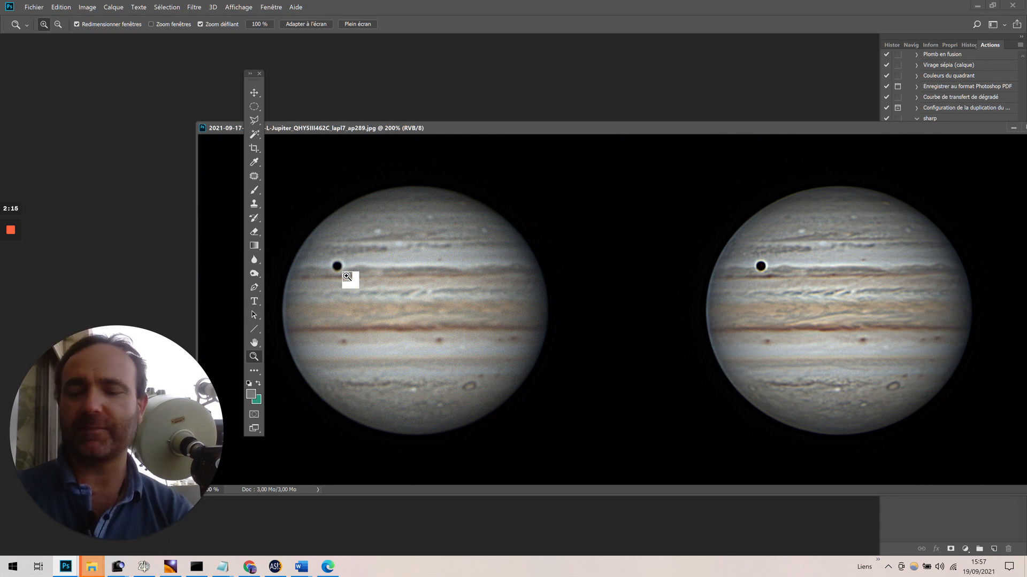
{"action": "key", "text": "alt+Tab"}
{"action": "left_click", "coordinate": [346, 275]}
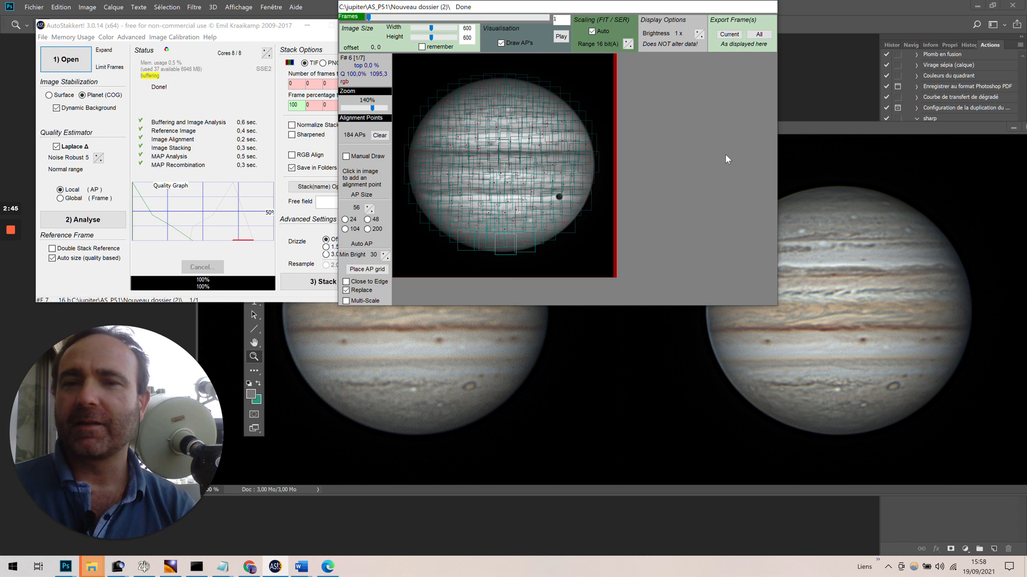
Step: Start opening a new file for stacking and go up from Nouveau dossier (2) to the jupiter folder
{"action": "left_click", "coordinate": [54, 61]}
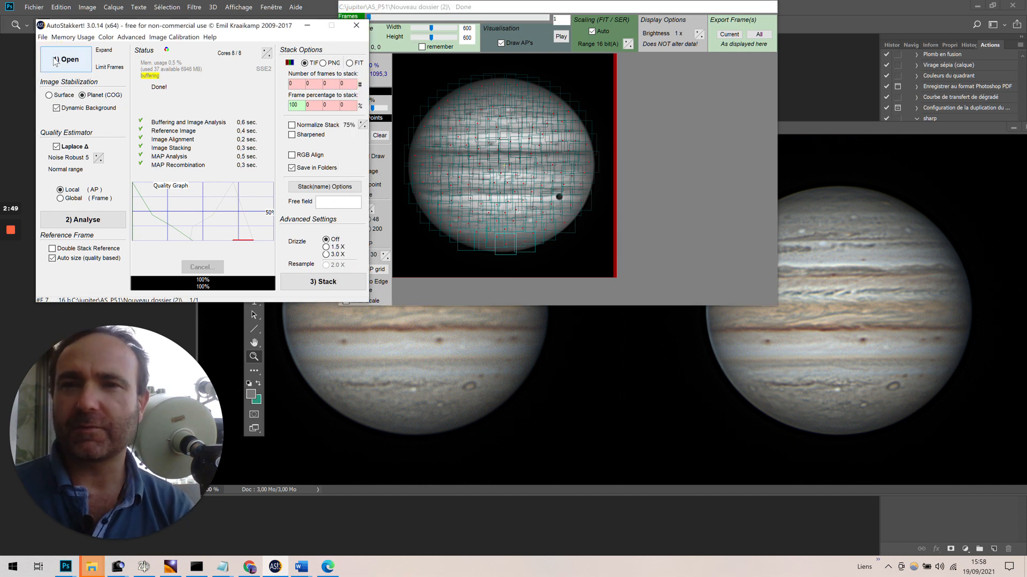
{"action": "left_click", "coordinate": [54, 61]}
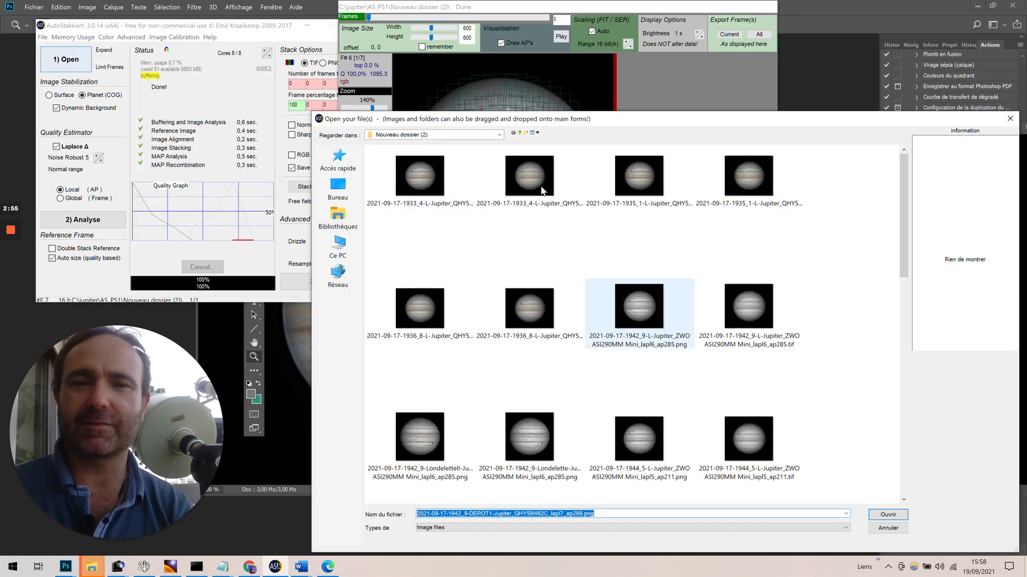
{"action": "left_click", "coordinate": [519, 136]}
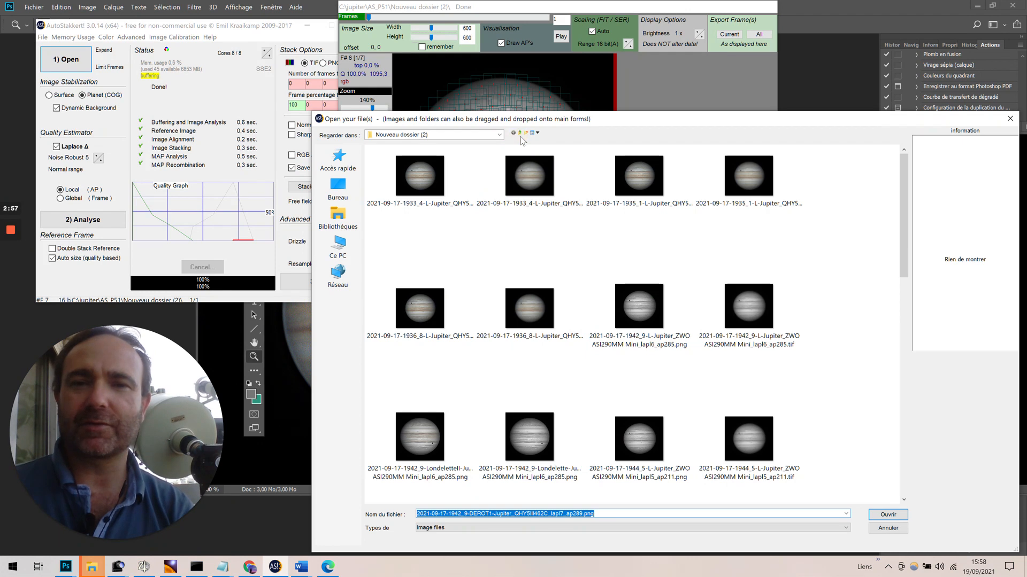
{"action": "left_click", "coordinate": [519, 134]}
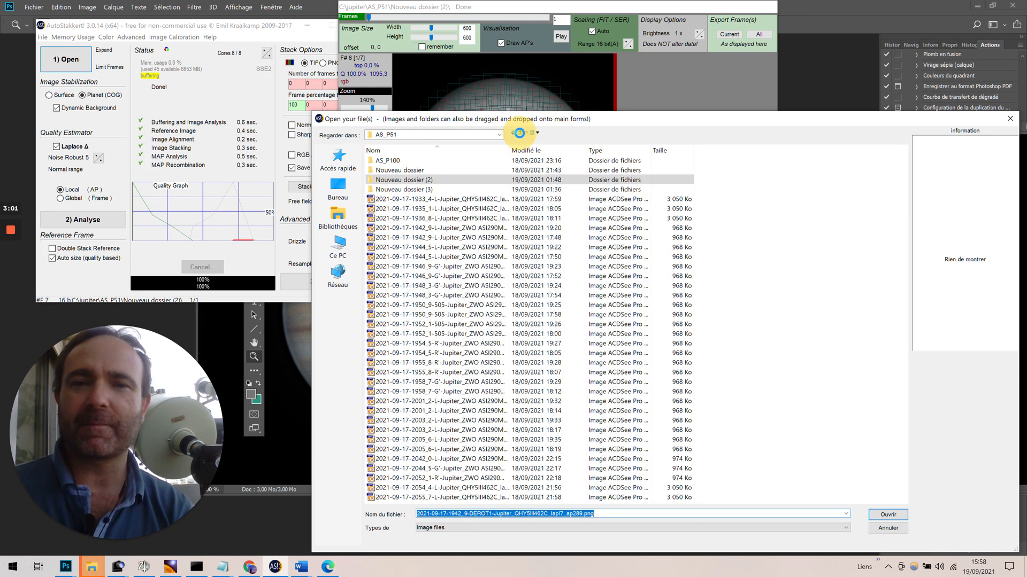
{"action": "left_click", "coordinate": [519, 136]}
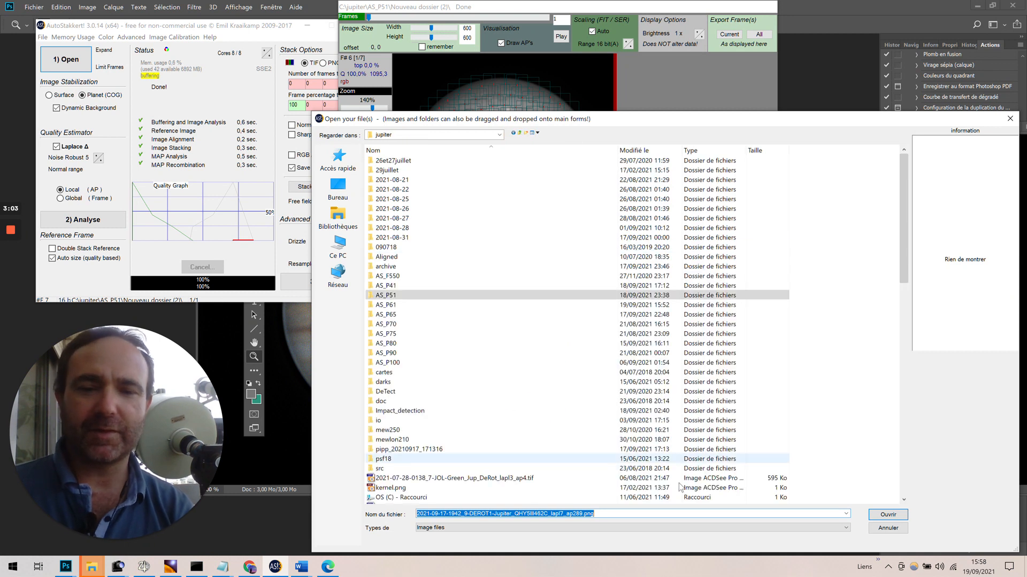
{"action": "left_click", "coordinate": [643, 528]}
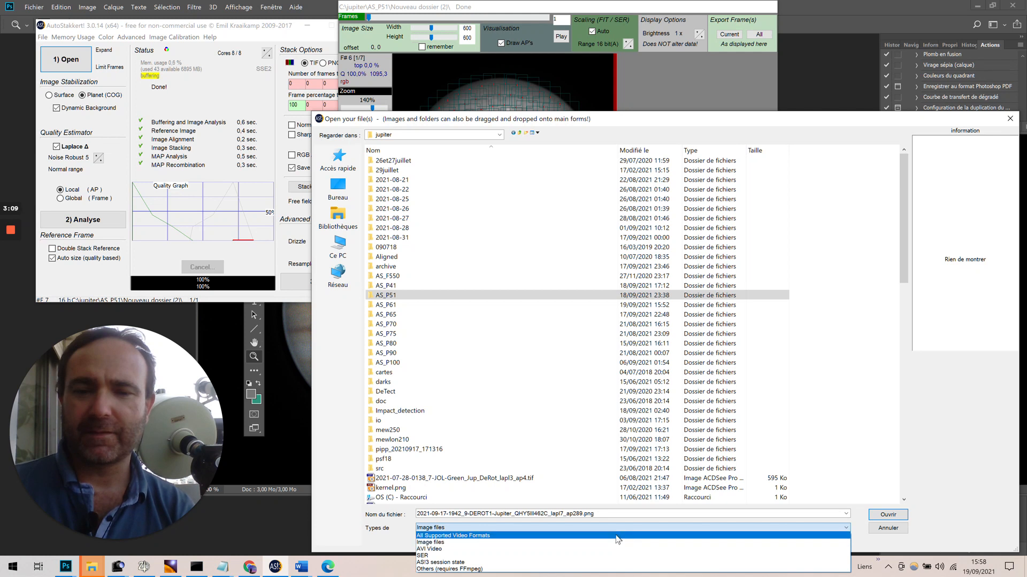
{"action": "left_click", "coordinate": [608, 555]}
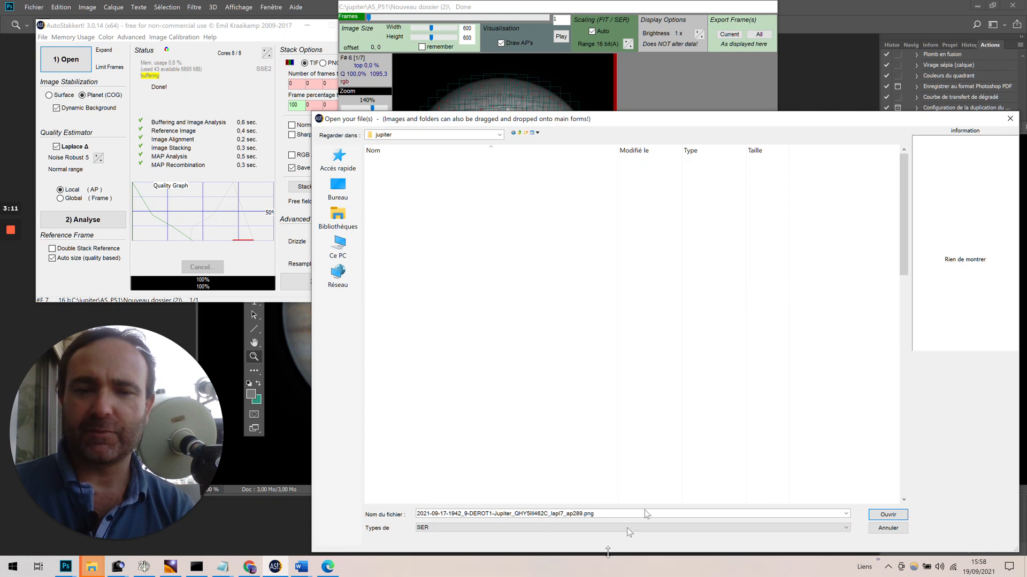
{"action": "left_click_drag", "start_coordinate": [903, 229], "coordinate": [911, 452]}
{"action": "left_click", "coordinate": [478, 258]}
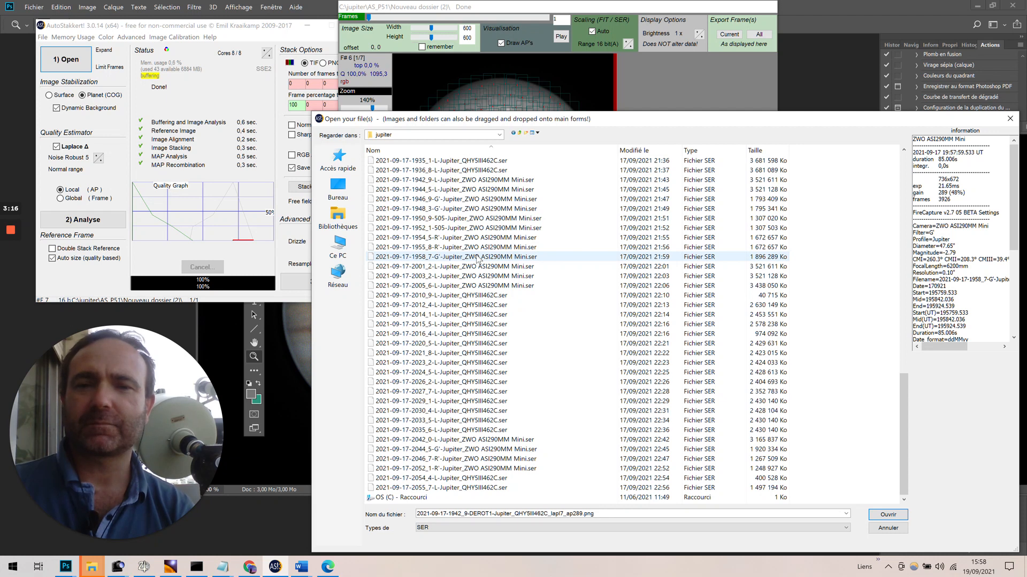
{"action": "left_click", "coordinate": [892, 518]}
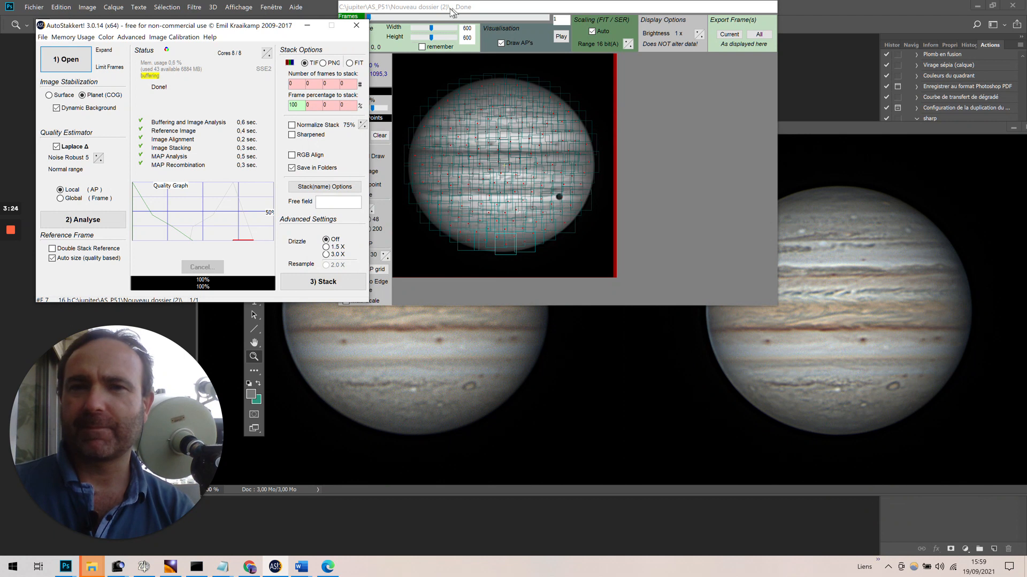
Step: Move the frame preview window clear of the main window and analyse the opened Jupiter recording
{"action": "left_click", "coordinate": [571, 33]}
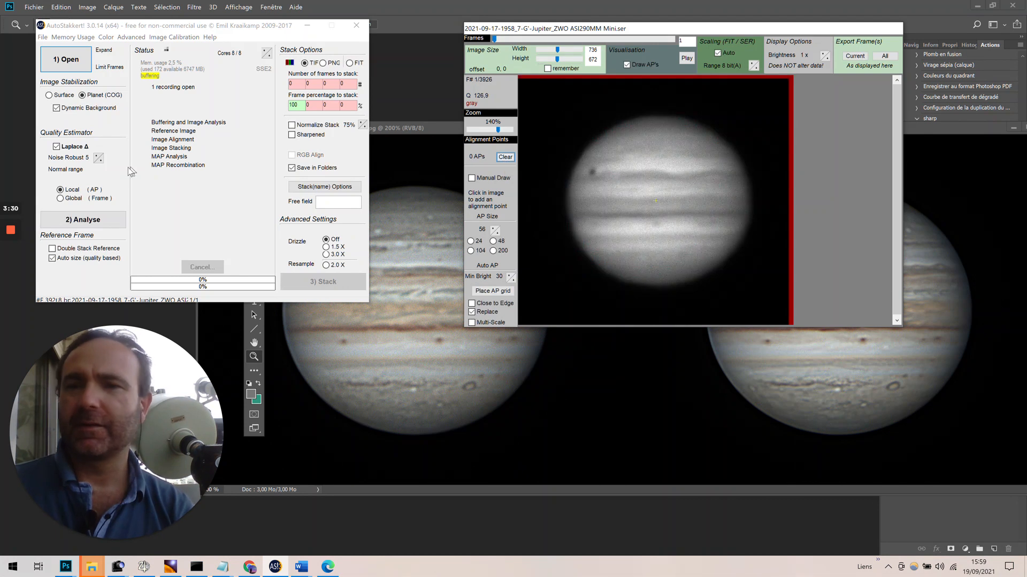
{"action": "left_click", "coordinate": [75, 221]}
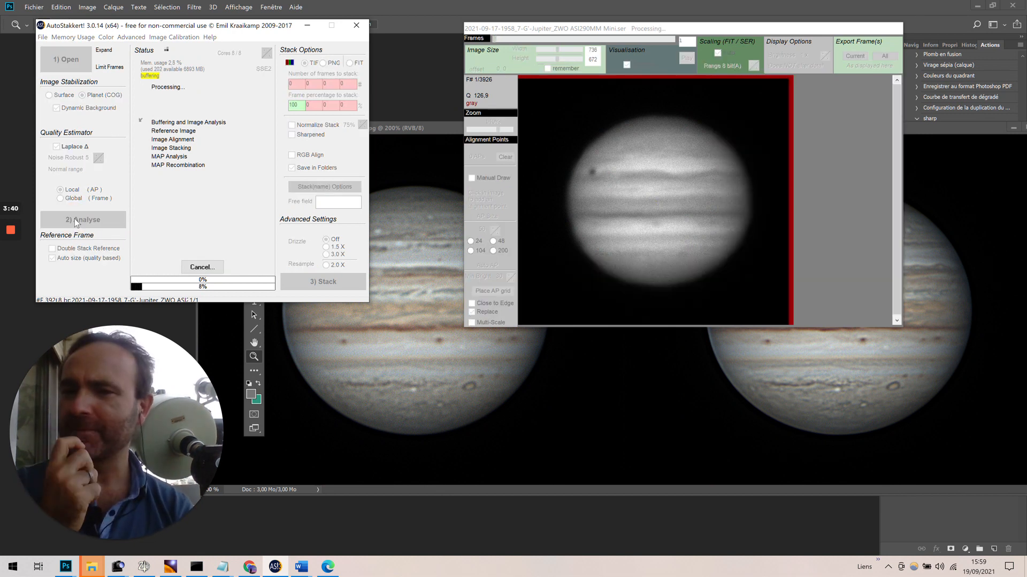
{"action": "left_click", "coordinate": [10, 273]}
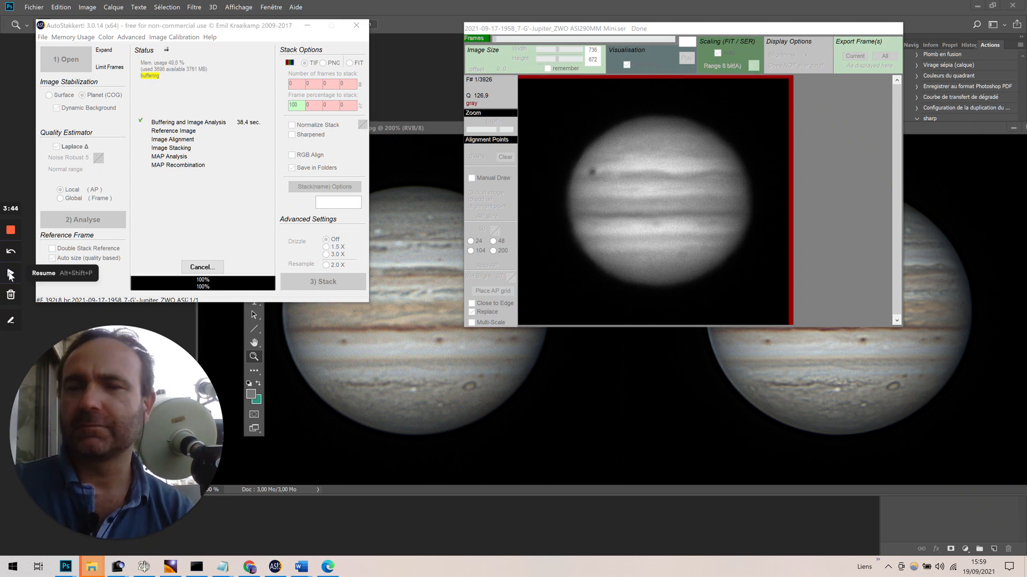
{"action": "left_click", "coordinate": [10, 273]}
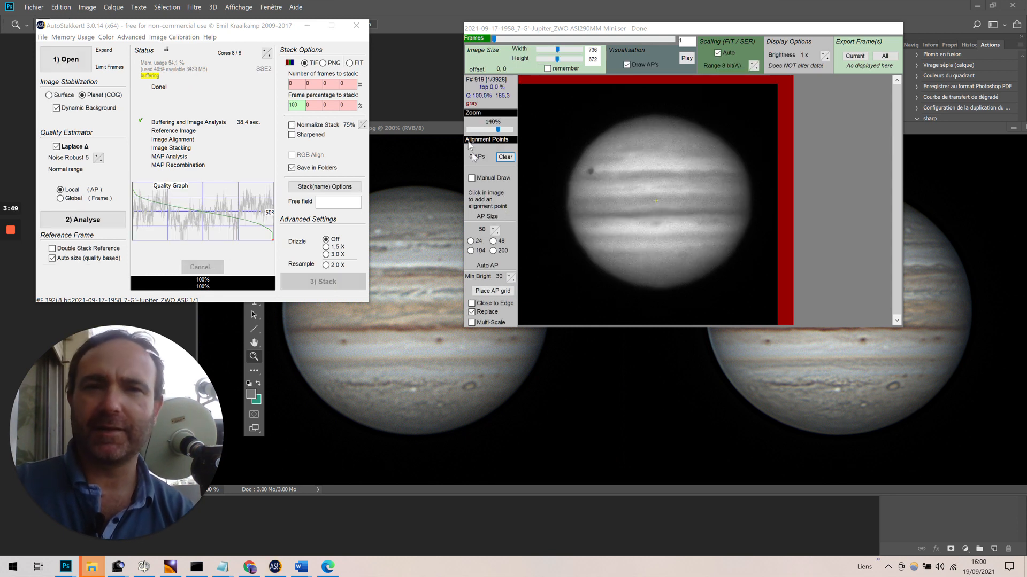
Step: Examine the sharpness of the best quality-sorted frames, going up to frame 412 at about the top 10%
{"action": "left_click", "coordinate": [506, 40]}
{"action": "mouse_move", "coordinate": [506, 40]}
{"action": "left_mouse_down"}
{"action": "mouse_move", "coordinate": [521, 41]}
{"action": "mouse_move", "coordinate": [492, 40]}
{"action": "mouse_move", "coordinate": [501, 39]}
{"action": "left_mouse_up"}
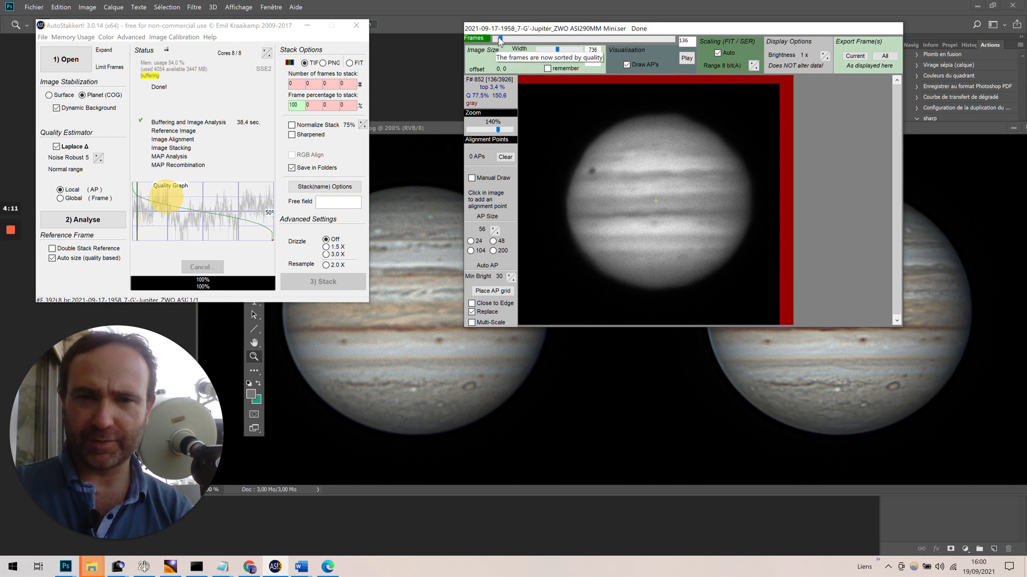
{"action": "left_click_drag", "start_coordinate": [499, 37], "coordinate": [505, 38]}
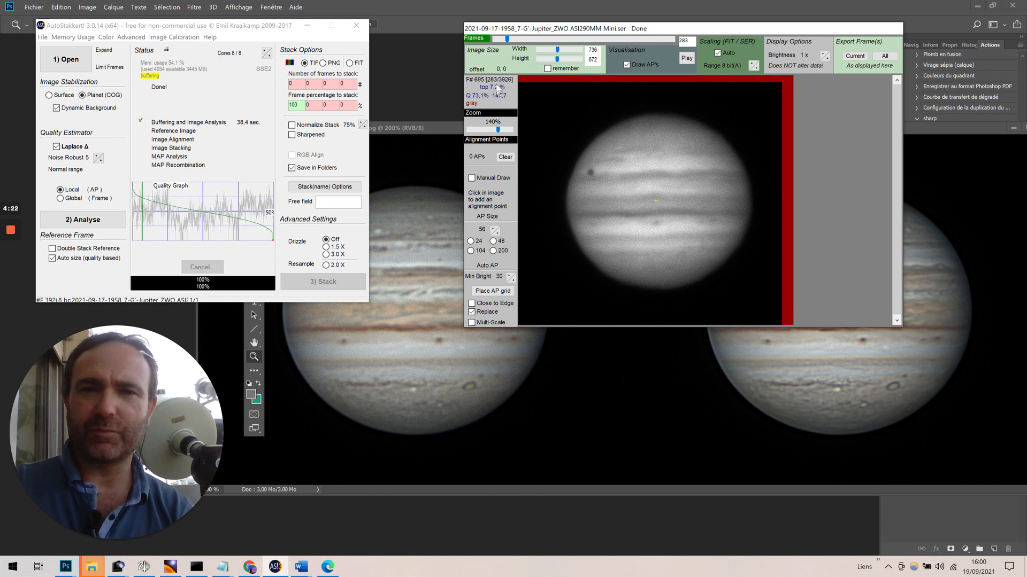
{"action": "left_click_drag", "start_coordinate": [507, 39], "coordinate": [511, 40]}
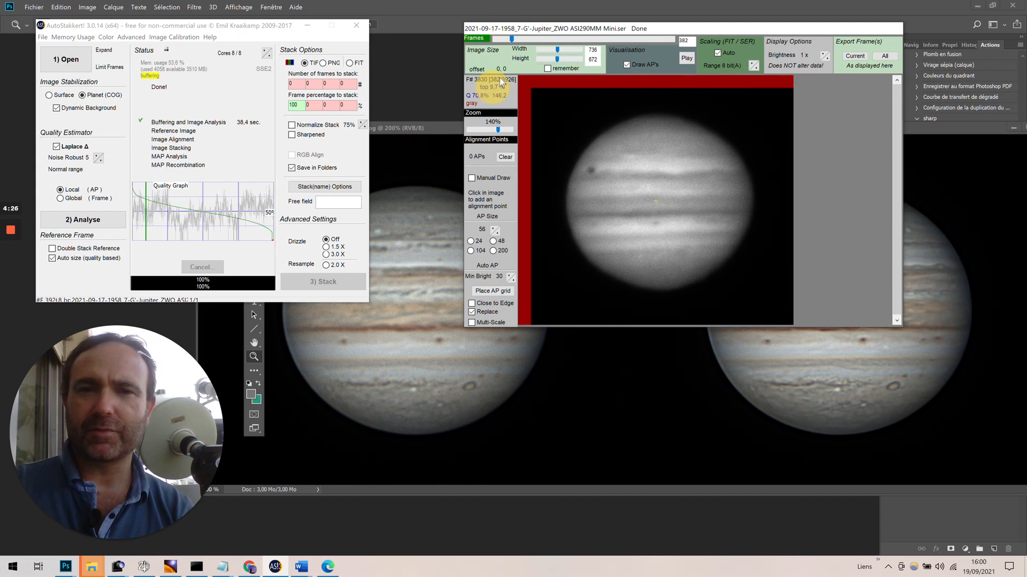
{"action": "left_click_drag", "start_coordinate": [512, 39], "coordinate": [513, 39]}
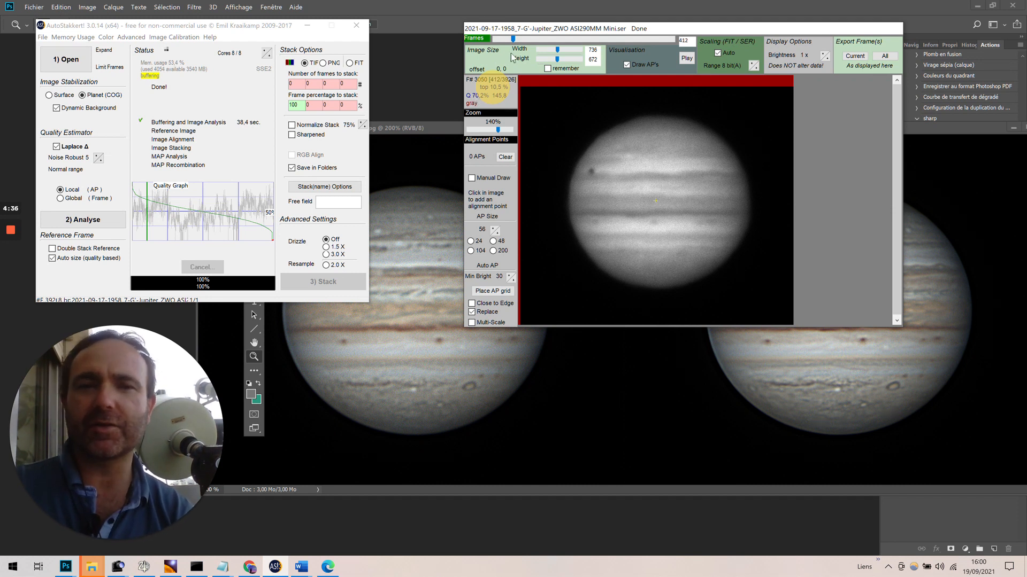
Step: Compare lower-ranked frames against the quality graph, going out to frame 1655 and back to frame 1022
{"action": "left_click_drag", "start_coordinate": [512, 39], "coordinate": [530, 40]}
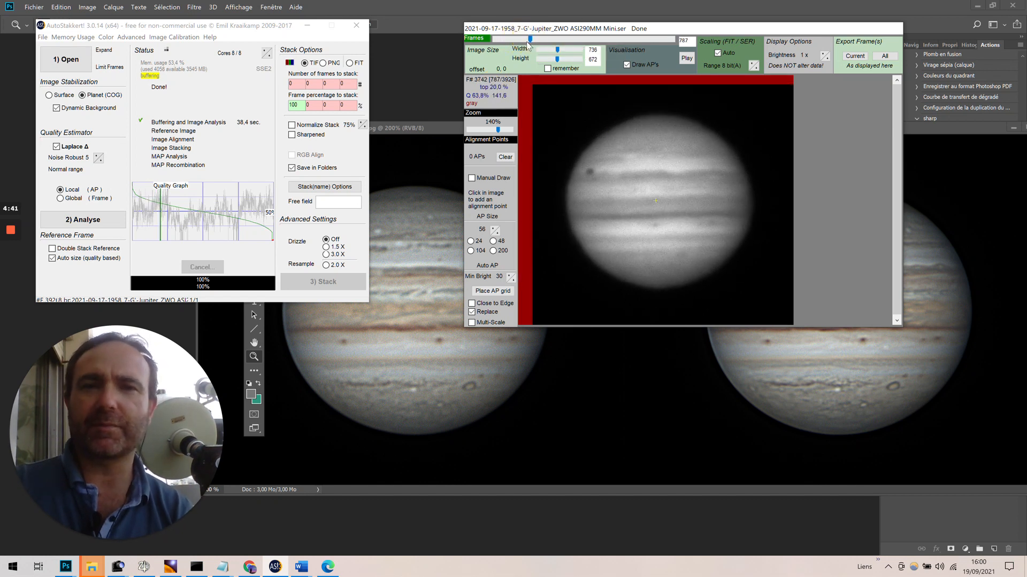
{"action": "left_click_drag", "start_coordinate": [530, 38], "coordinate": [536, 41]}
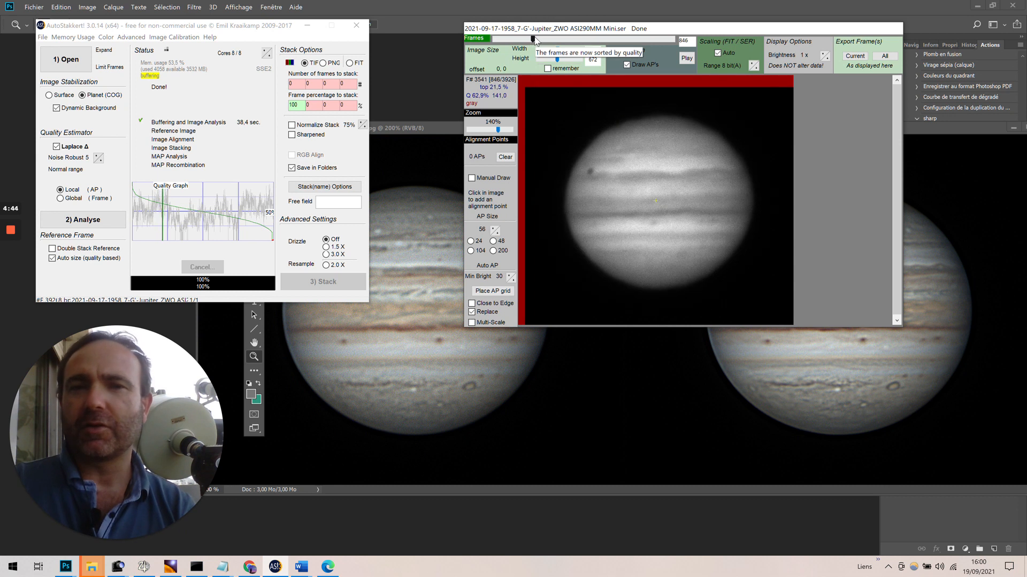
{"action": "left_click_drag", "start_coordinate": [533, 38], "coordinate": [536, 37]}
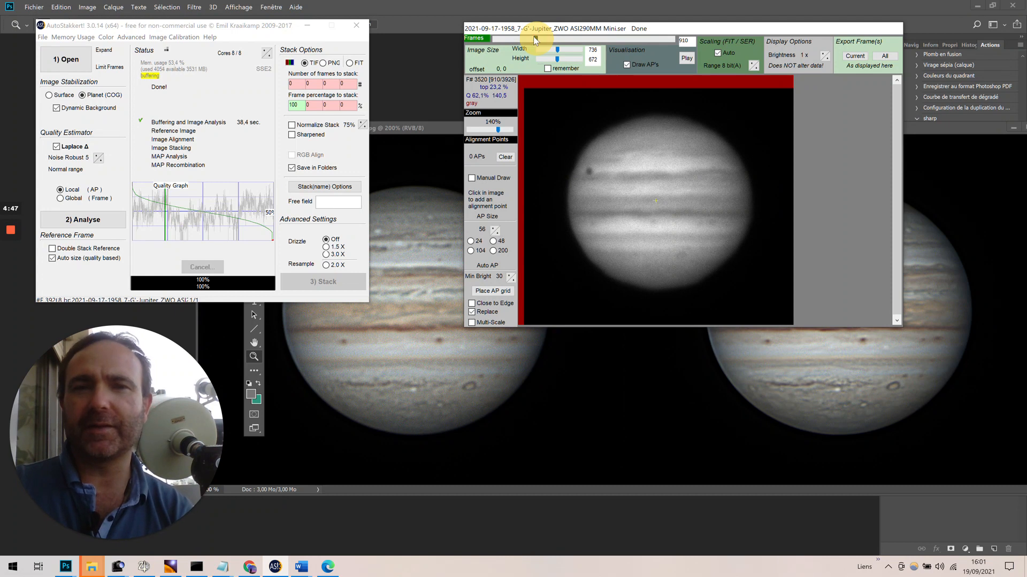
{"action": "left_click_drag", "start_coordinate": [533, 37], "coordinate": [568, 37]}
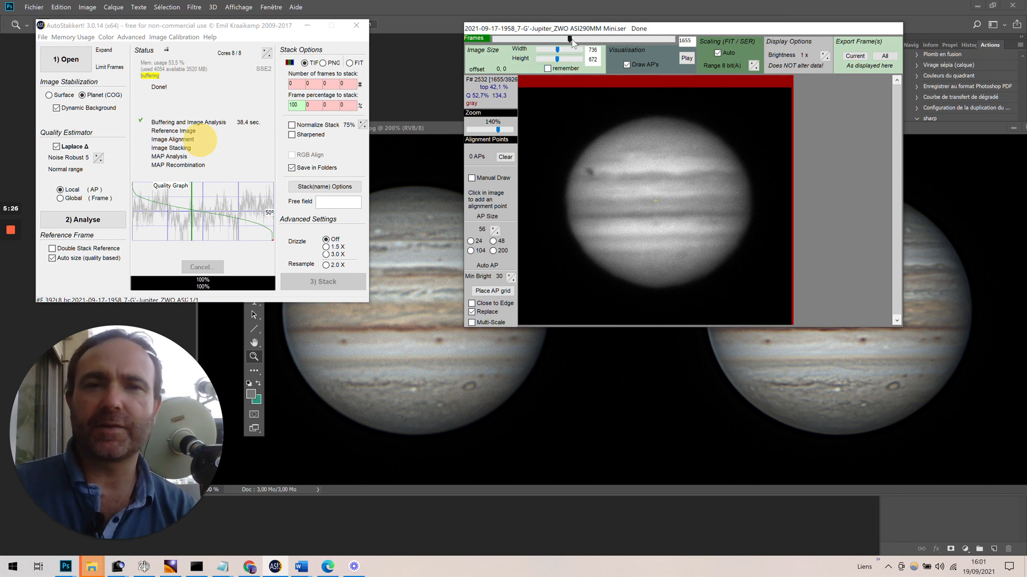
{"action": "left_click_drag", "start_coordinate": [571, 40], "coordinate": [566, 38]}
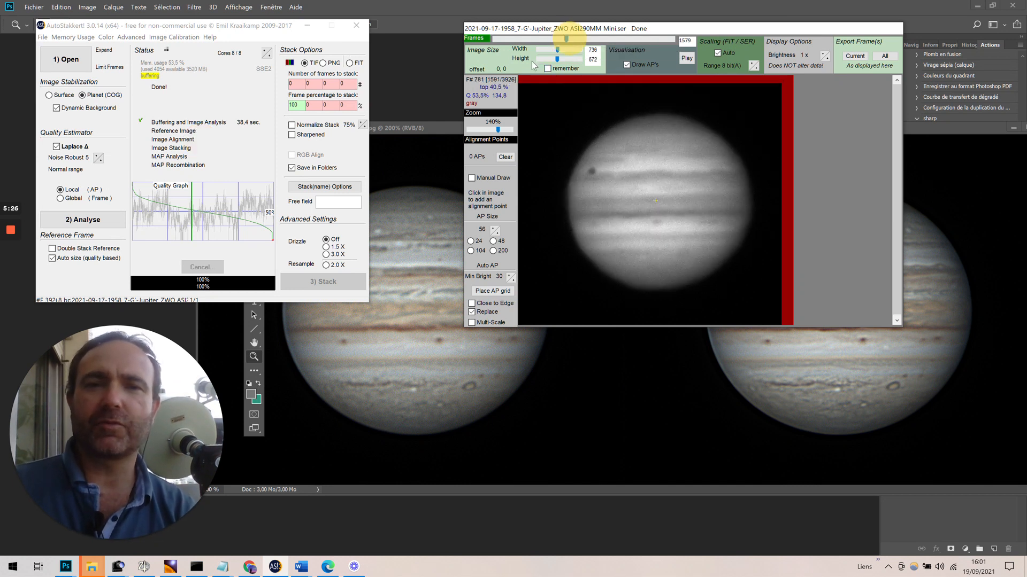
{"action": "left_click_drag", "start_coordinate": [566, 39], "coordinate": [540, 40]}
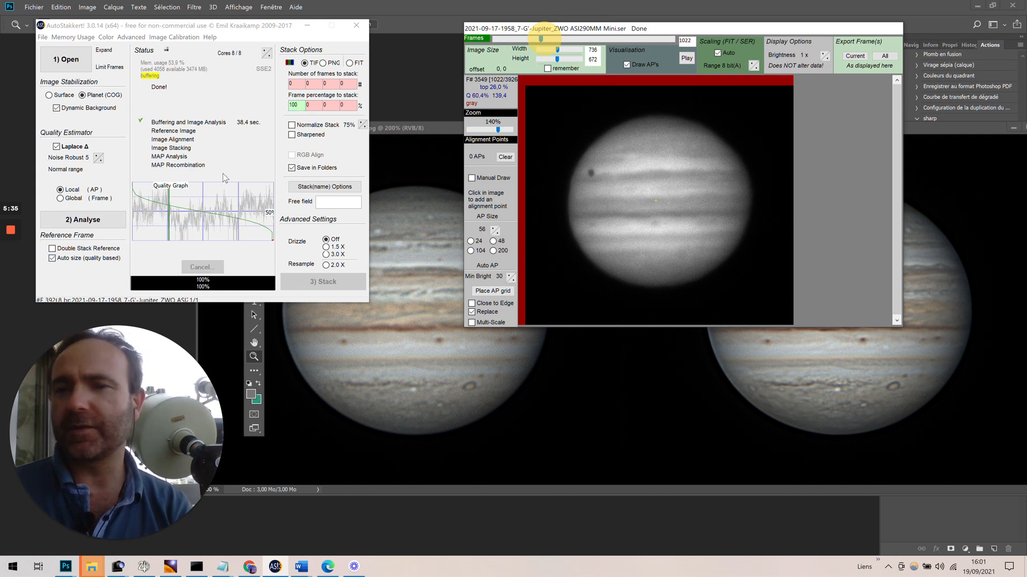
Step: Set the first stack percentage to 26 from the quality graph's cut-off and a second stack percentage to 50
{"action": "left_click", "coordinate": [170, 210]}
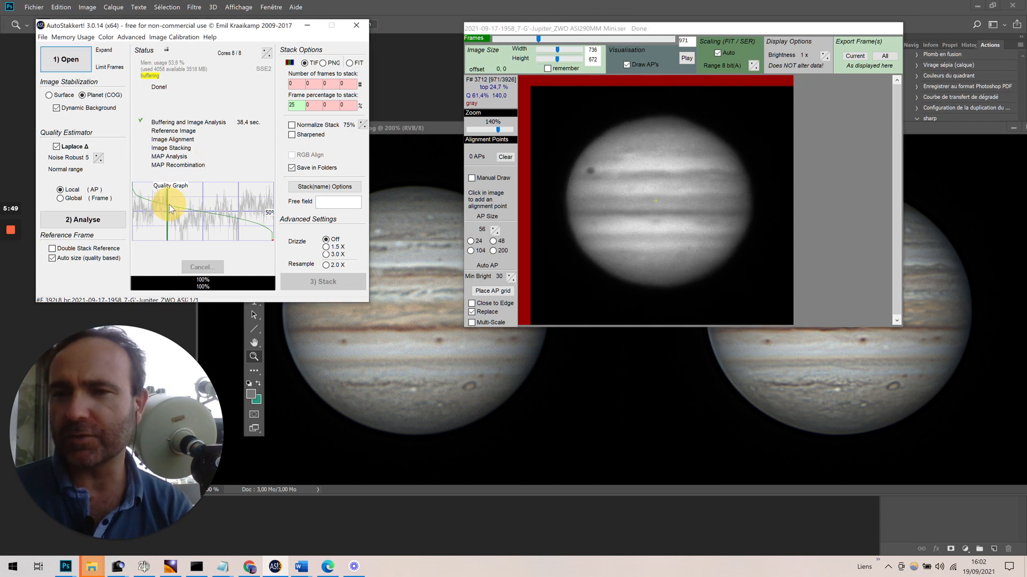
{"action": "left_click", "coordinate": [171, 210]}
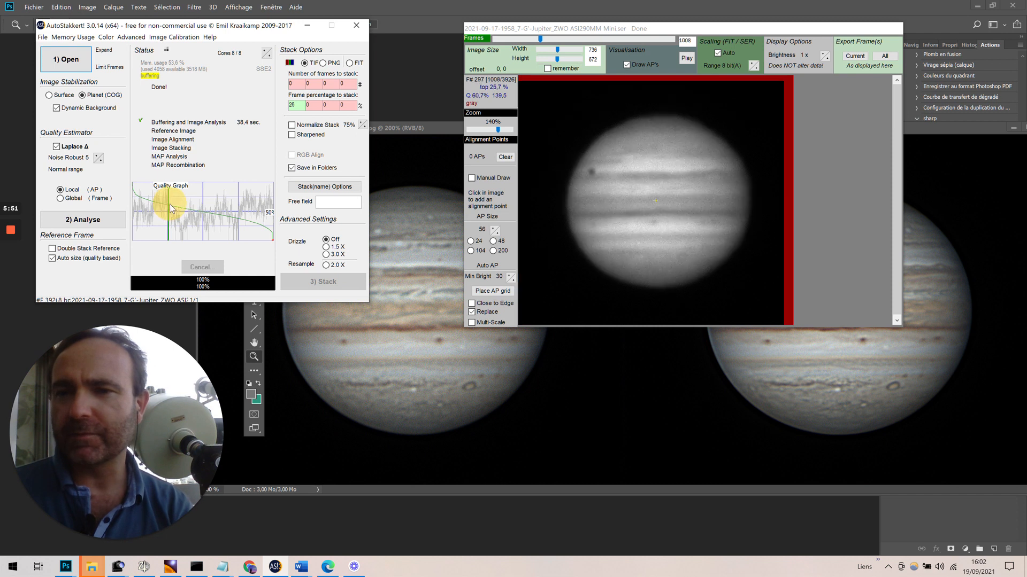
{"action": "left_click", "coordinate": [294, 104]}
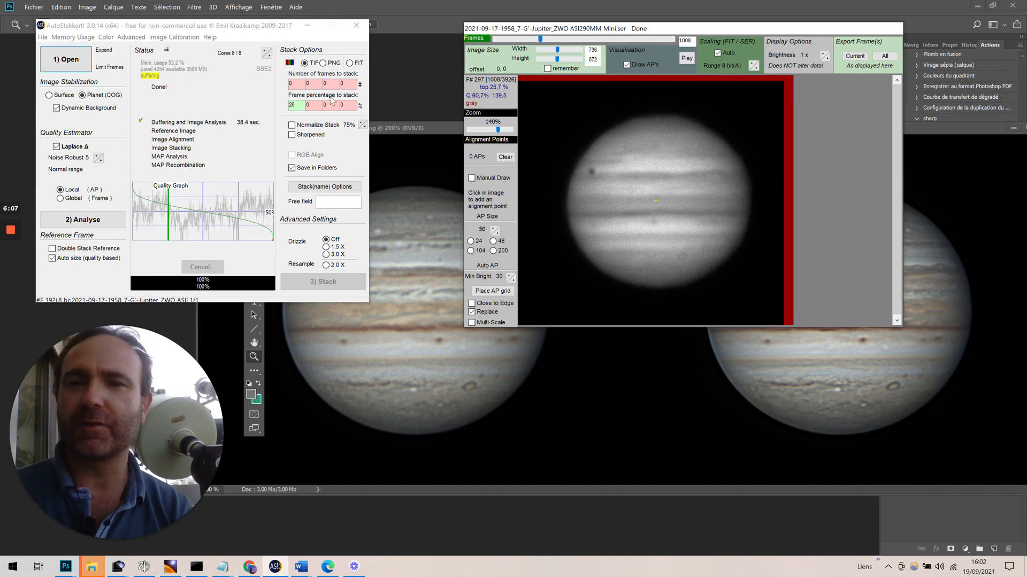
{"action": "left_click", "coordinate": [314, 105]}
{"action": "type", "text": "50"}
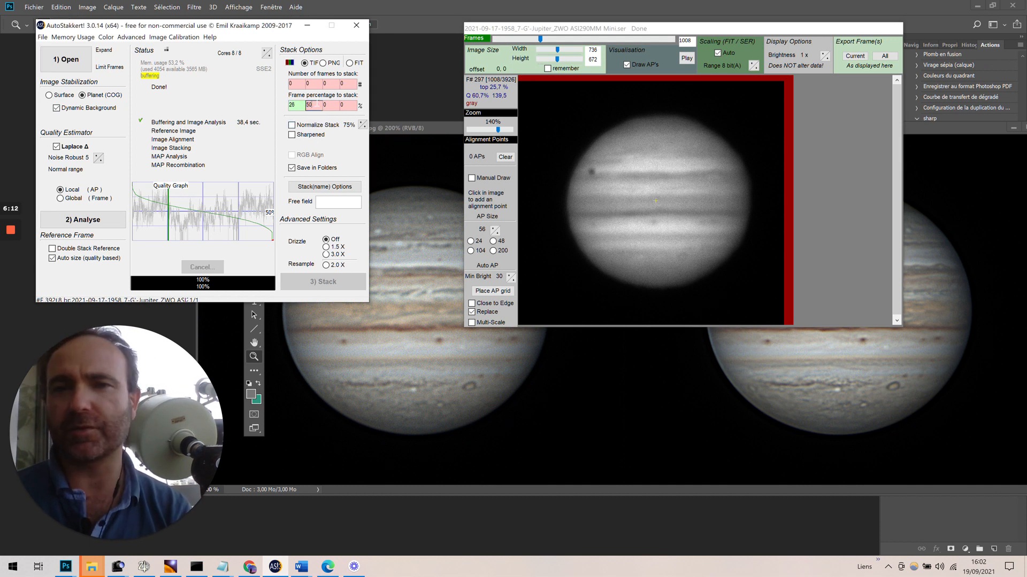
{"action": "left_click", "coordinate": [326, 105]}
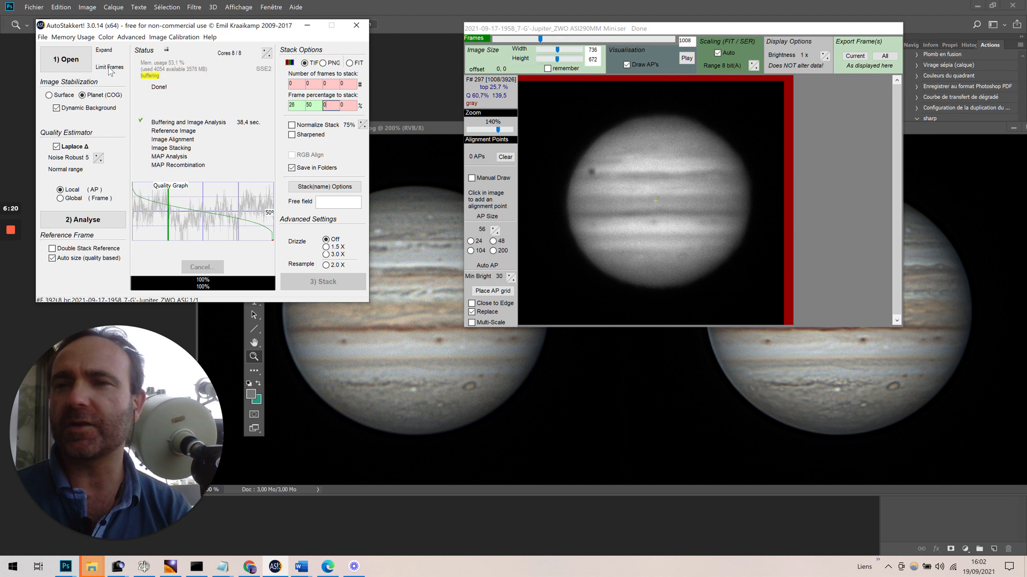
Step: Show the last quality-sorted frame and enter frame limits with a minimum of 1000 and a maximum of 2000
{"action": "left_click", "coordinate": [110, 68]}
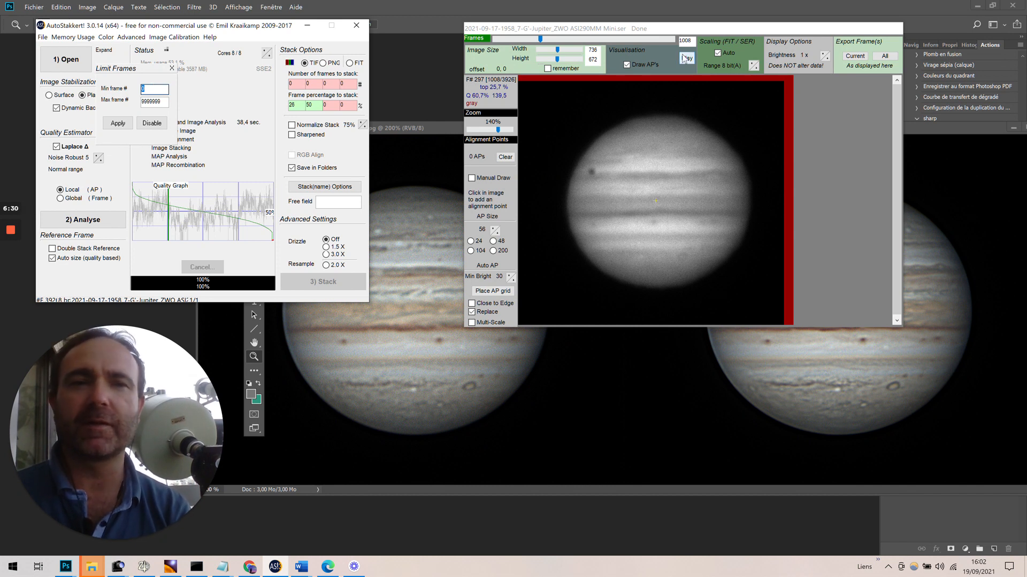
{"action": "left_click_drag", "start_coordinate": [539, 38], "coordinate": [698, 33]}
{"action": "left_click", "coordinate": [144, 89]}
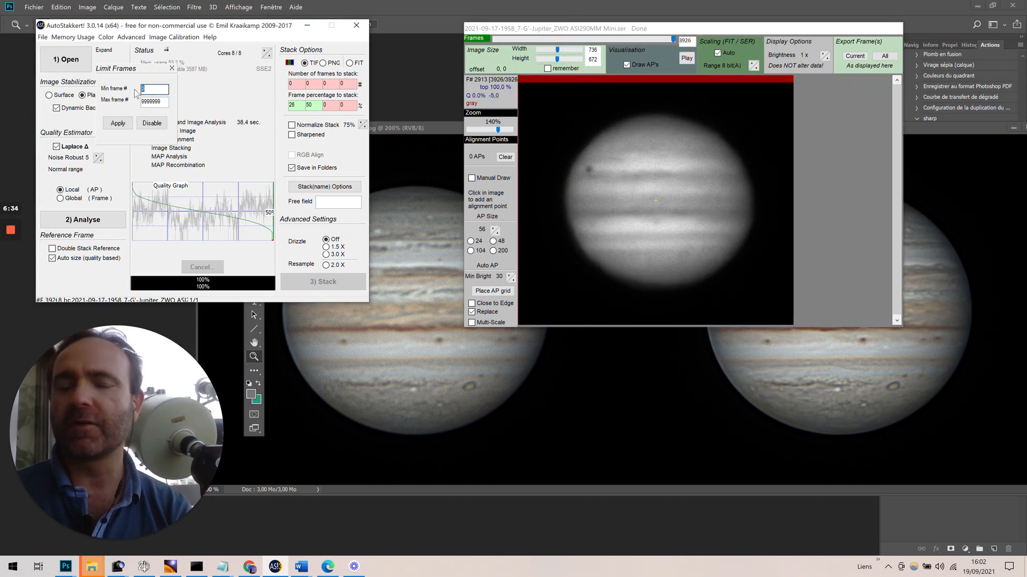
{"action": "type", "text": "1000"}
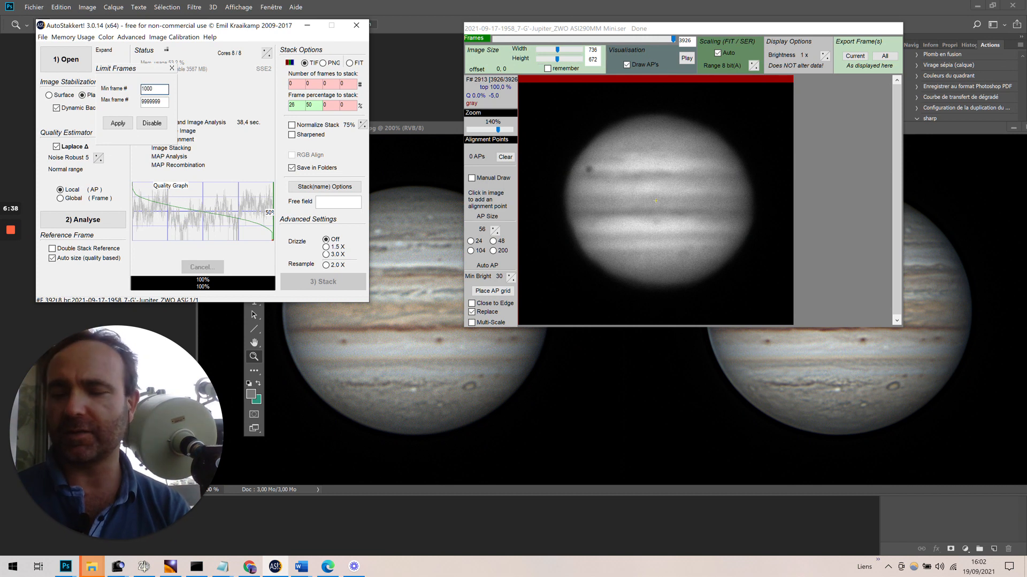
{"action": "key", "text": "Tab"}
{"action": "type", "text": "2000"}
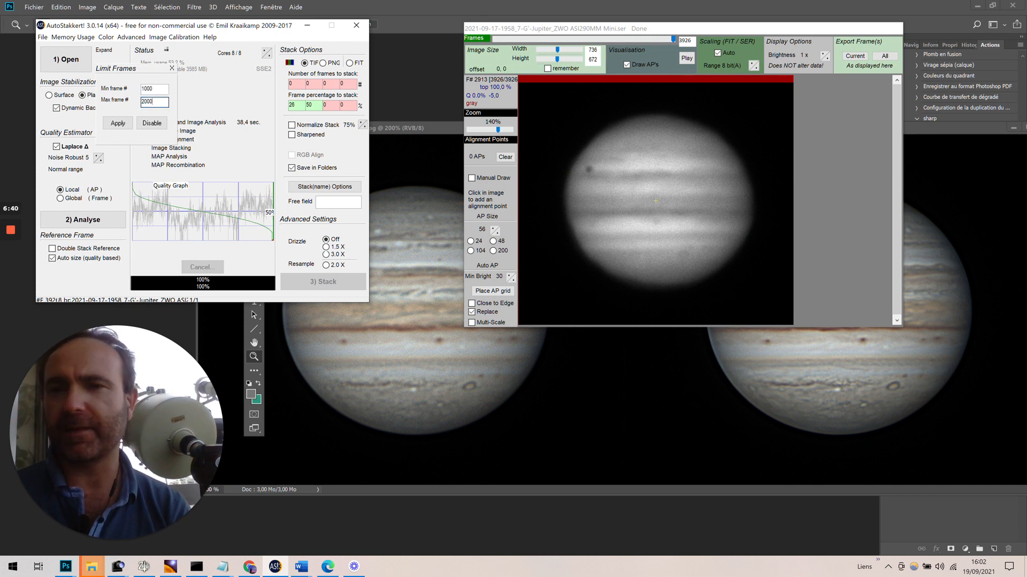